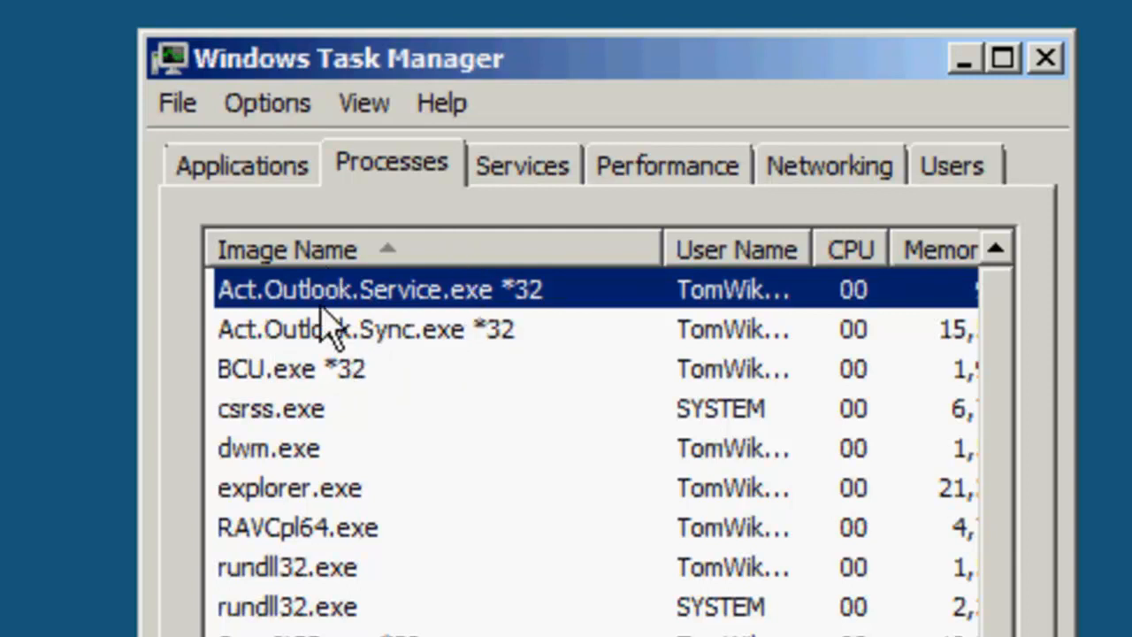
Examine the Act.Outlook.Service.exe and Act.Outlook.Sync.exe entries in the process list, sorted by image name.
left_click(436, 248)
left_click(436, 250)
left_click(400, 329)
left_click(393, 296)
left_click(397, 327)
left_click(394, 290)
left_click(395, 327)
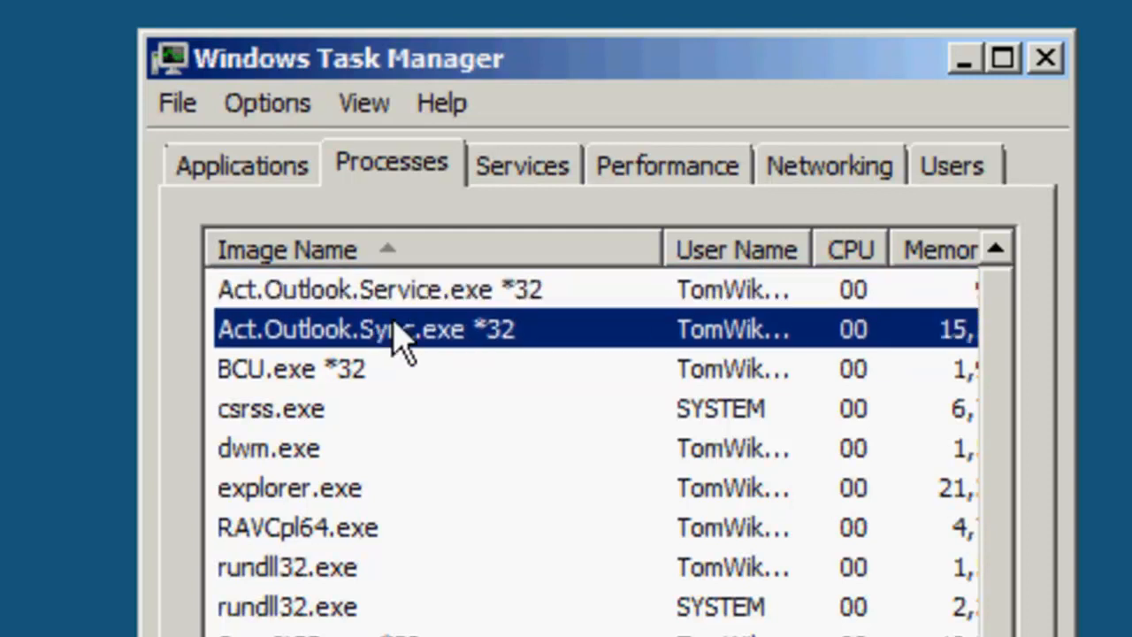
left_click(387, 290)
left_click(382, 330)
left_click(383, 299)
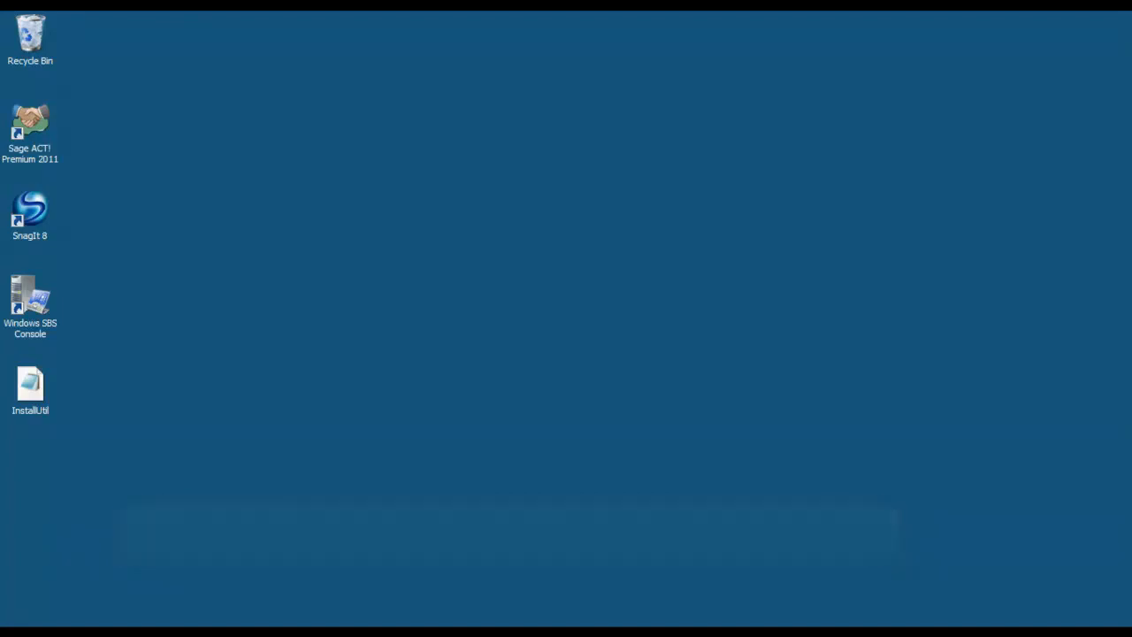
Delete the Sage ACT! Outlook Sync shortcut from the Startup program folder, moving it to the Recycle Bin.
key("super")
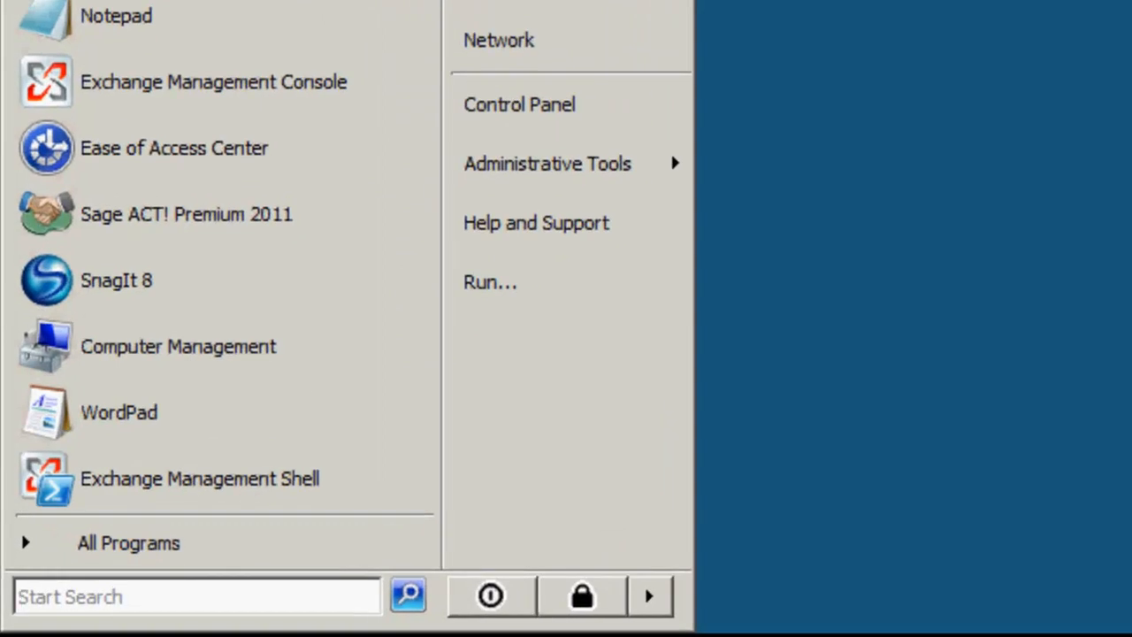
left_click(135, 562)
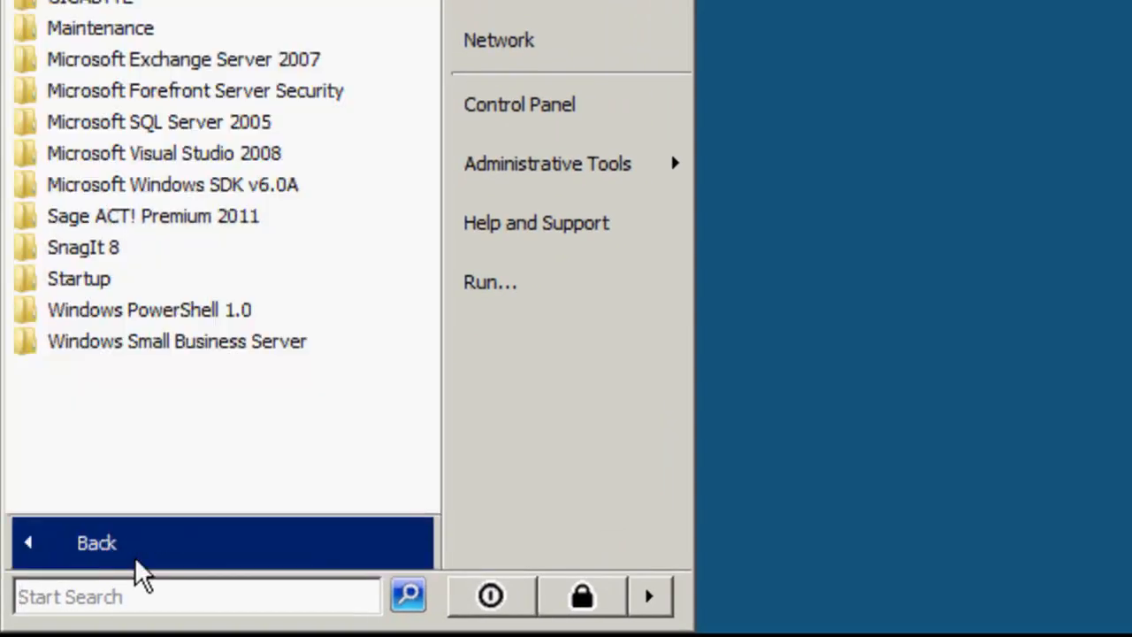
left_click(137, 277)
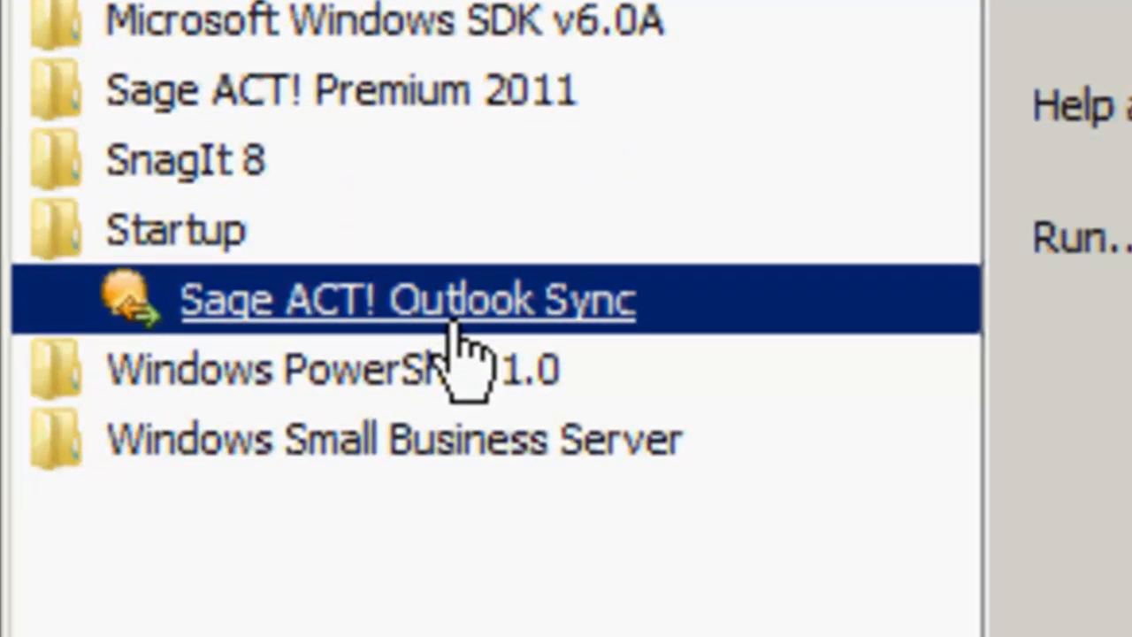
right_click(455, 325)
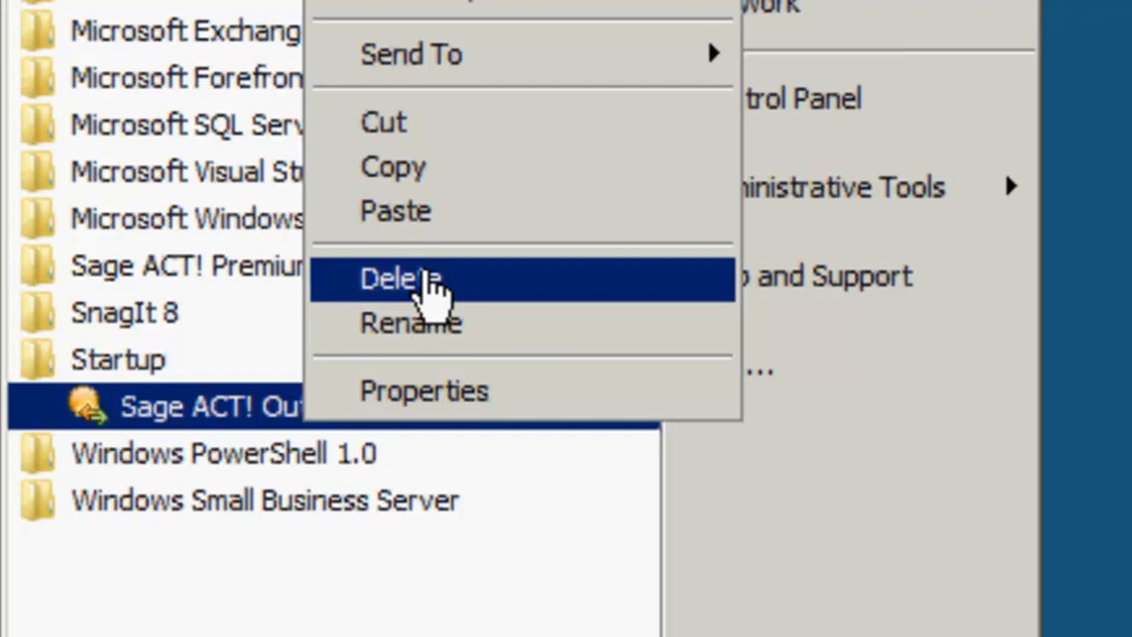
left_click(434, 288)
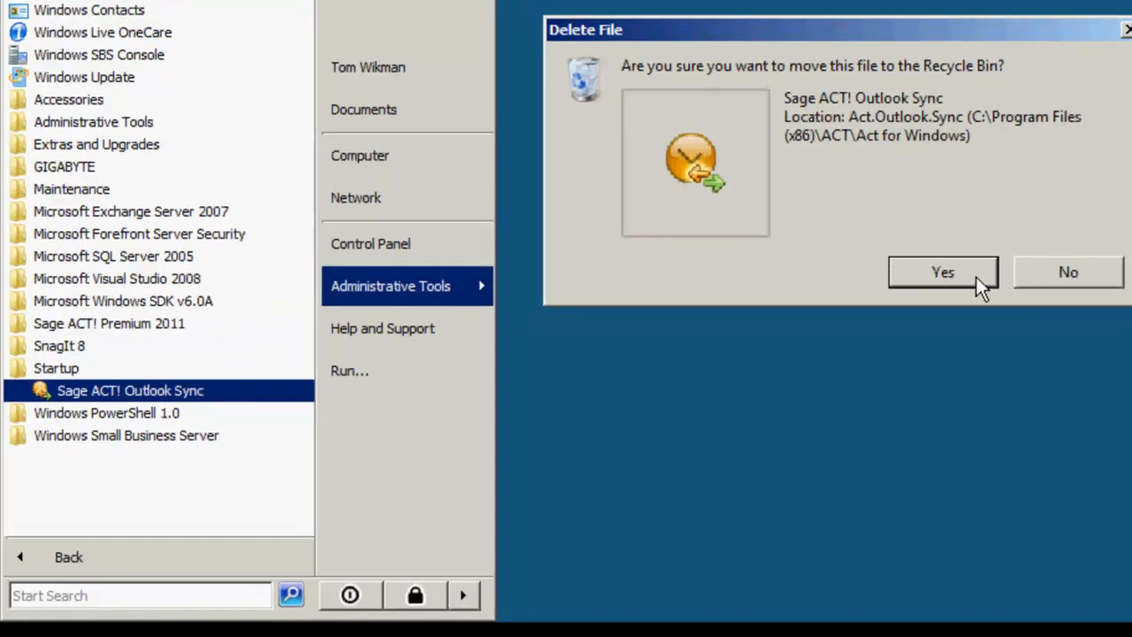
left_click(978, 281)
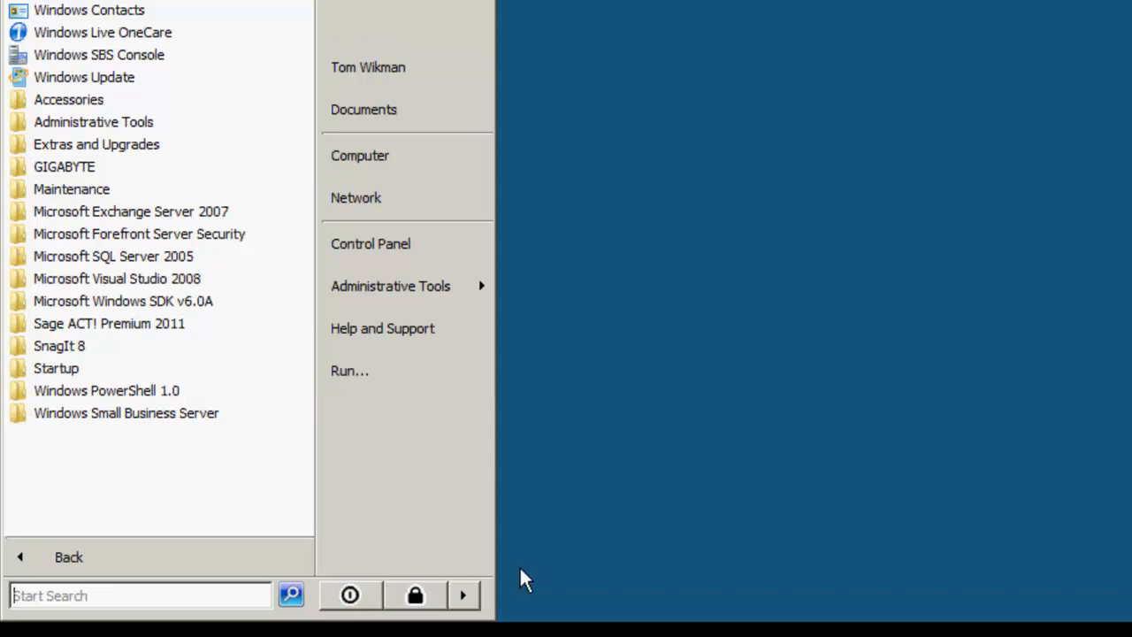
left_click(583, 573)
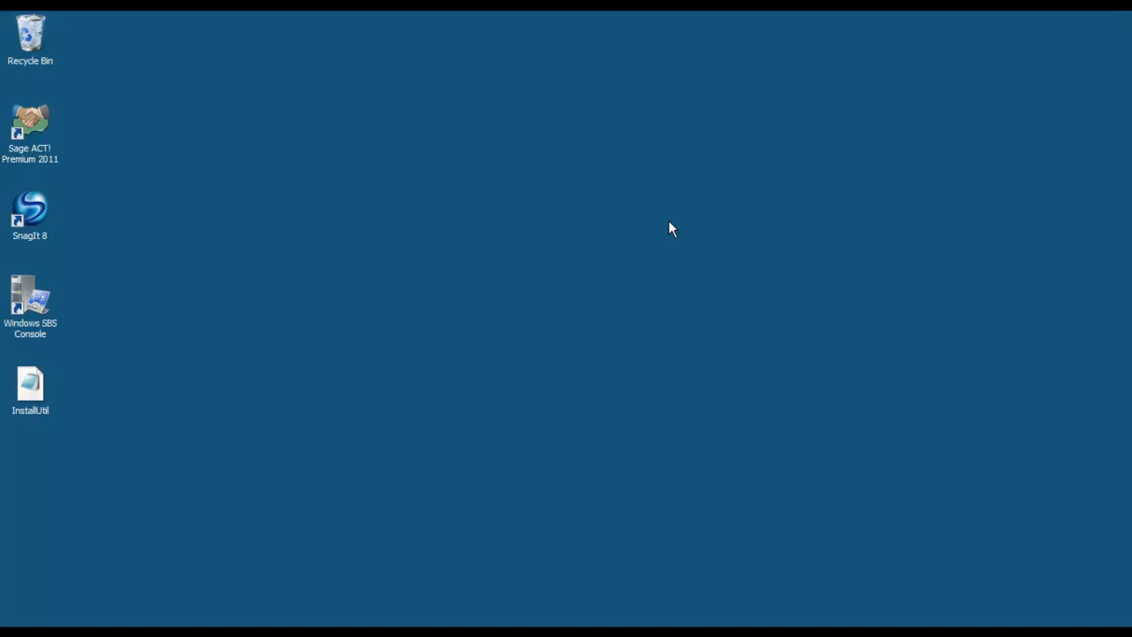
End the Act.Outlook.Service.exe process in Windows Task Manager and close the Task Manager.
key("ctrl+shift+Escape")
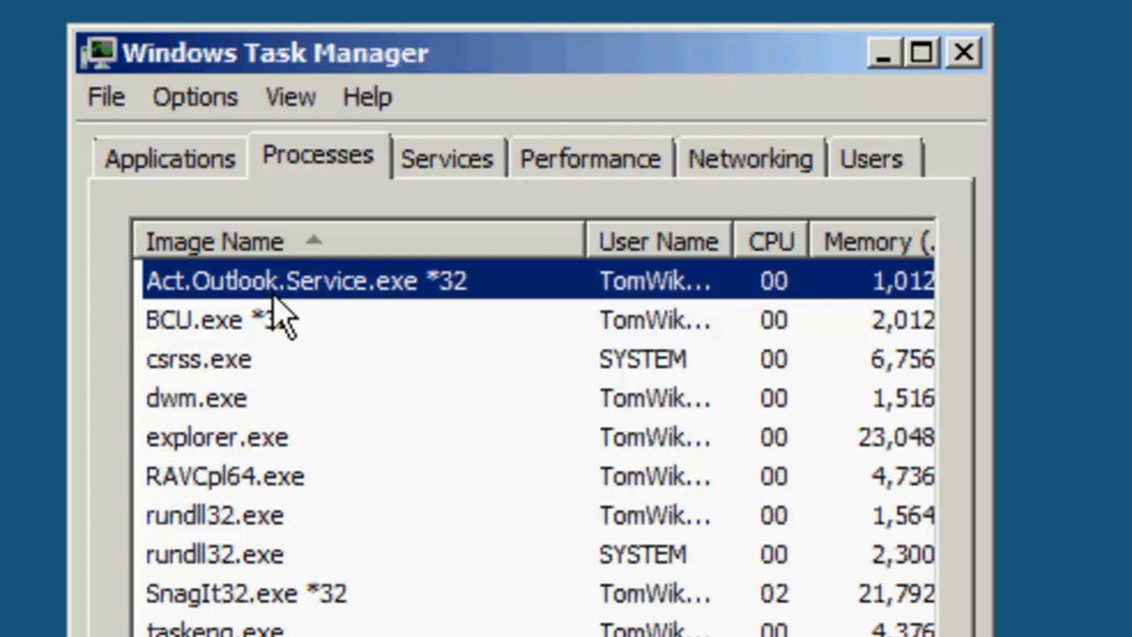
left_click(856, 633)
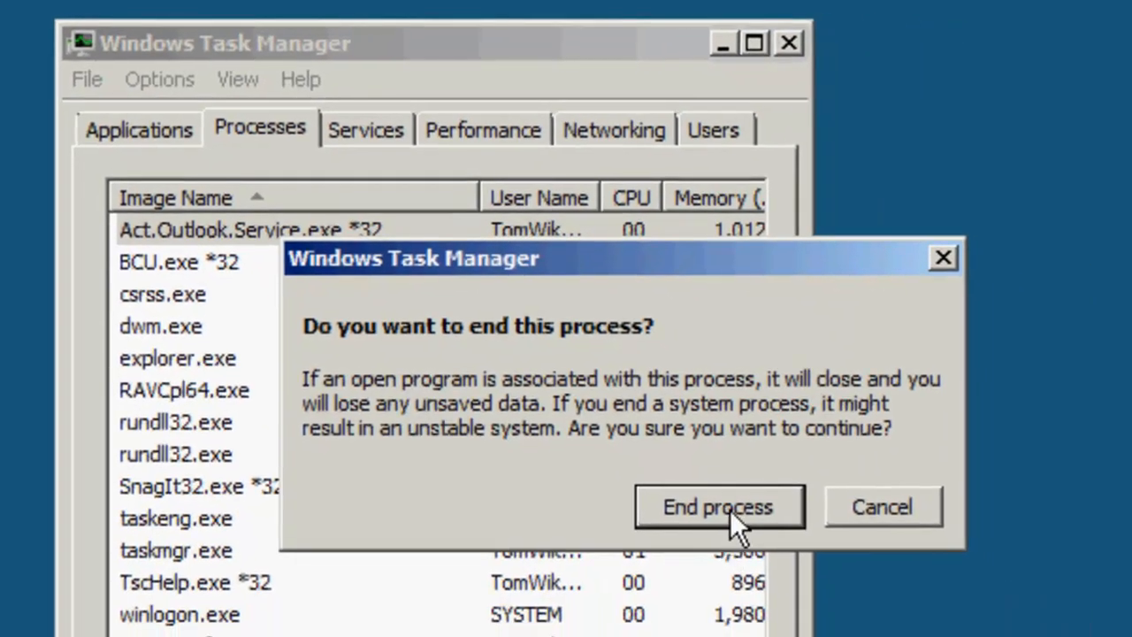
left_click(729, 509)
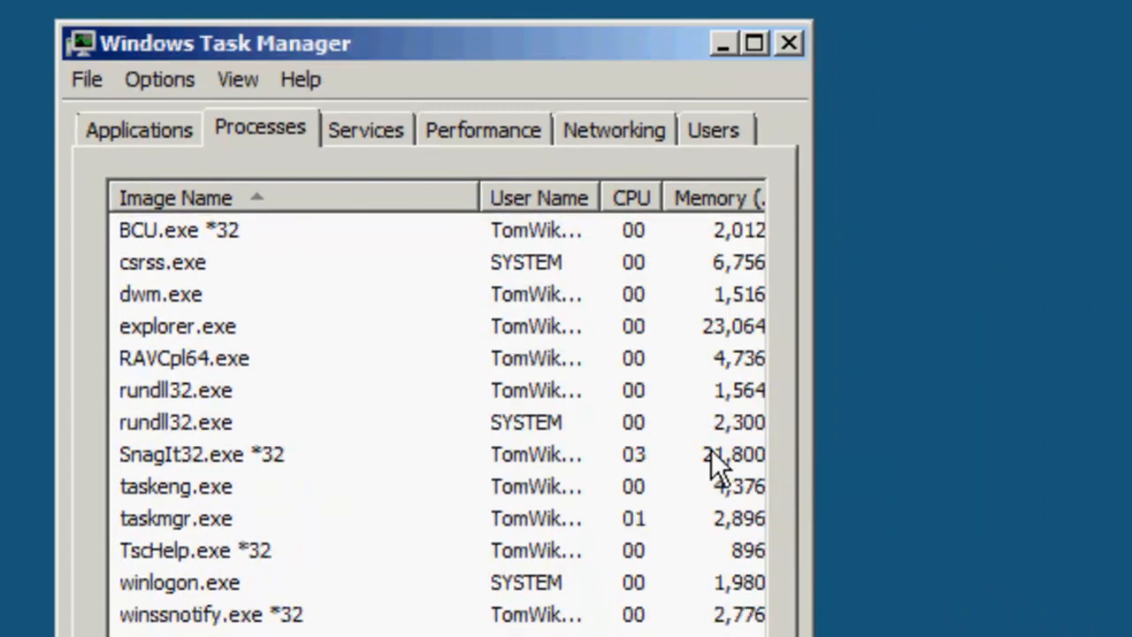
left_click(788, 43)
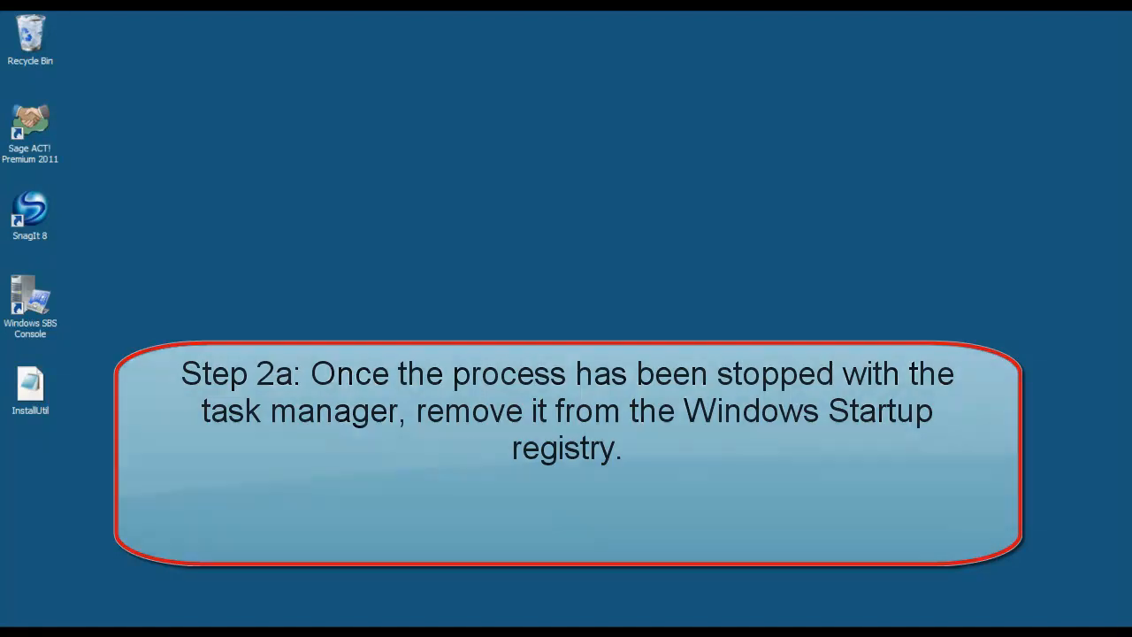
Open the Registry Editor by running regedit.
key("super")
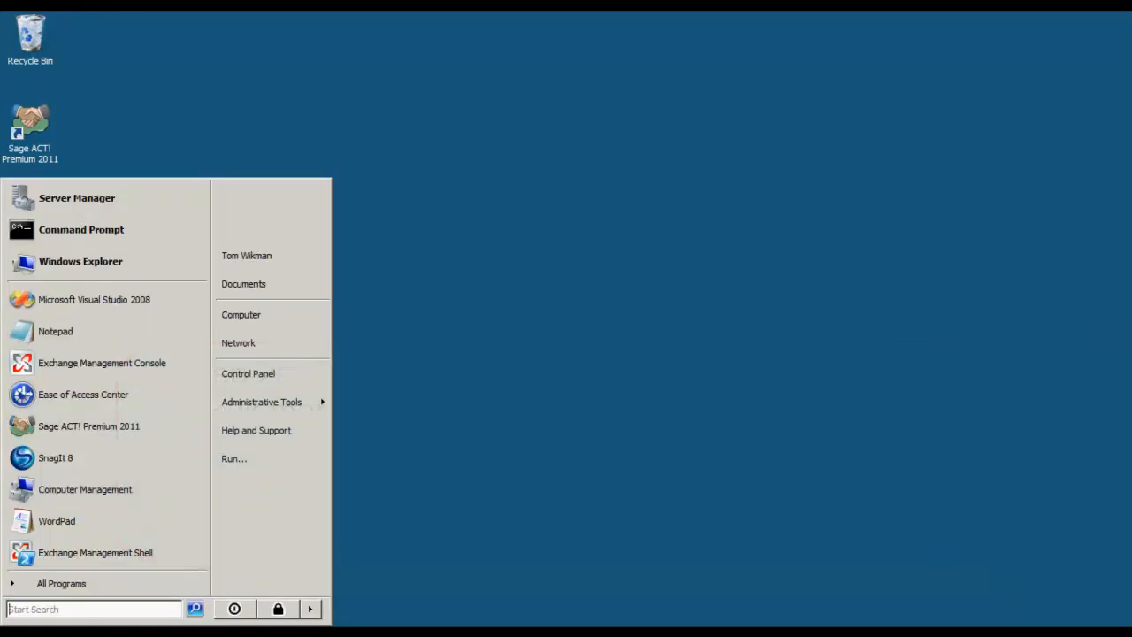
left_click(246, 464)
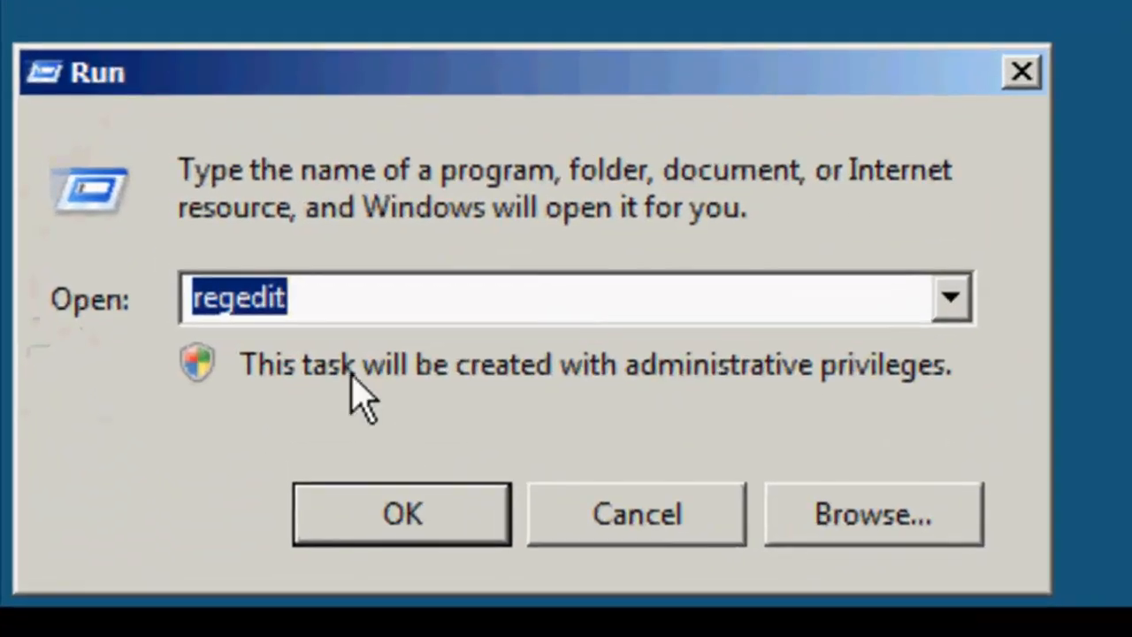
left_click(372, 297)
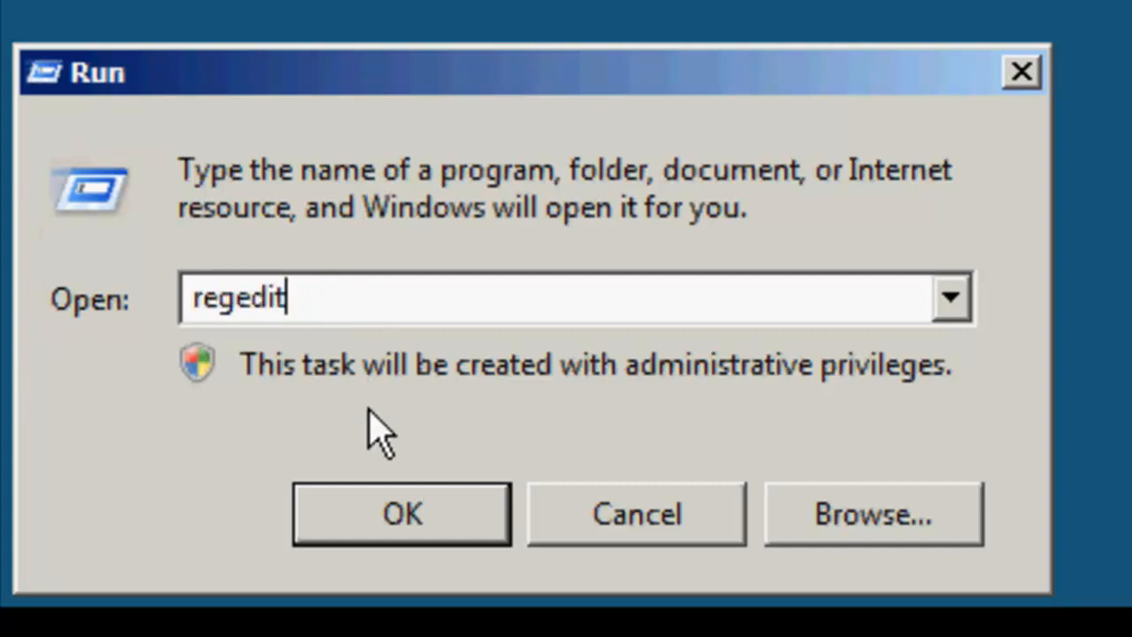
left_click(409, 530)
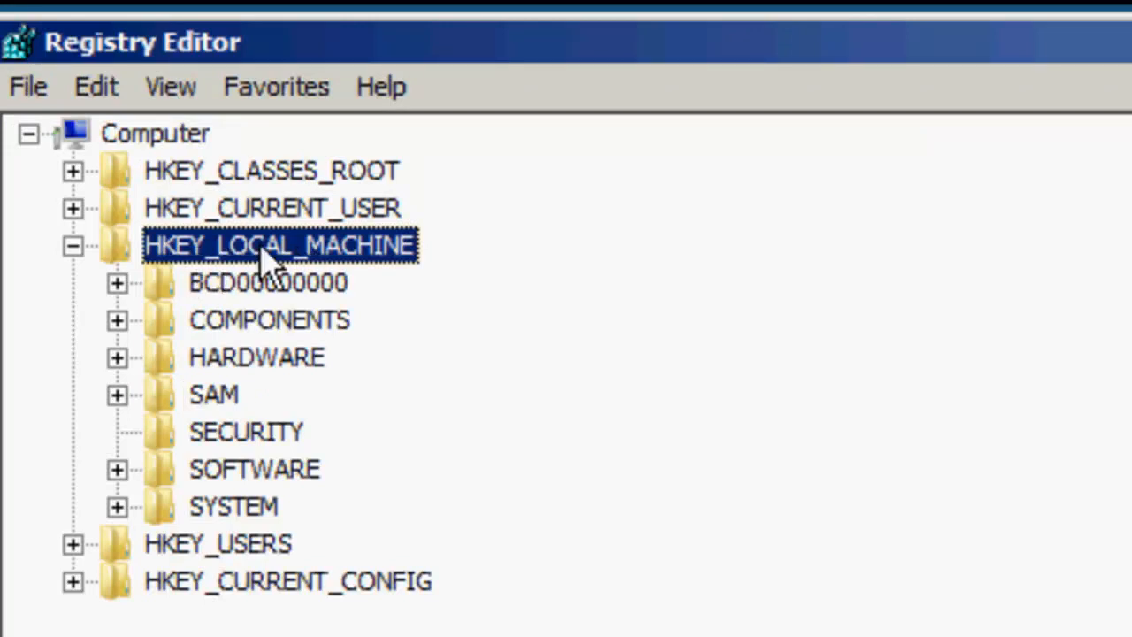
Search HKEY_LOCAL_MACHINE for act.outlook.service.exe and continue through the matches to the startup values containing Act.Outlook.Service.
left_click(245, 213)
left_click(228, 180)
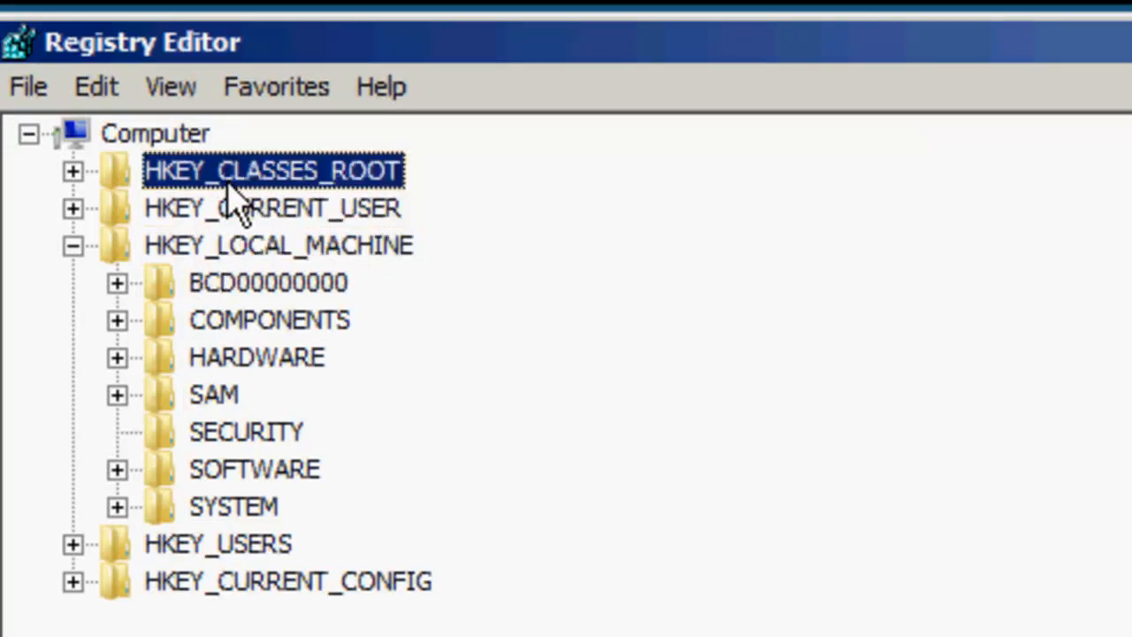
left_click(228, 248)
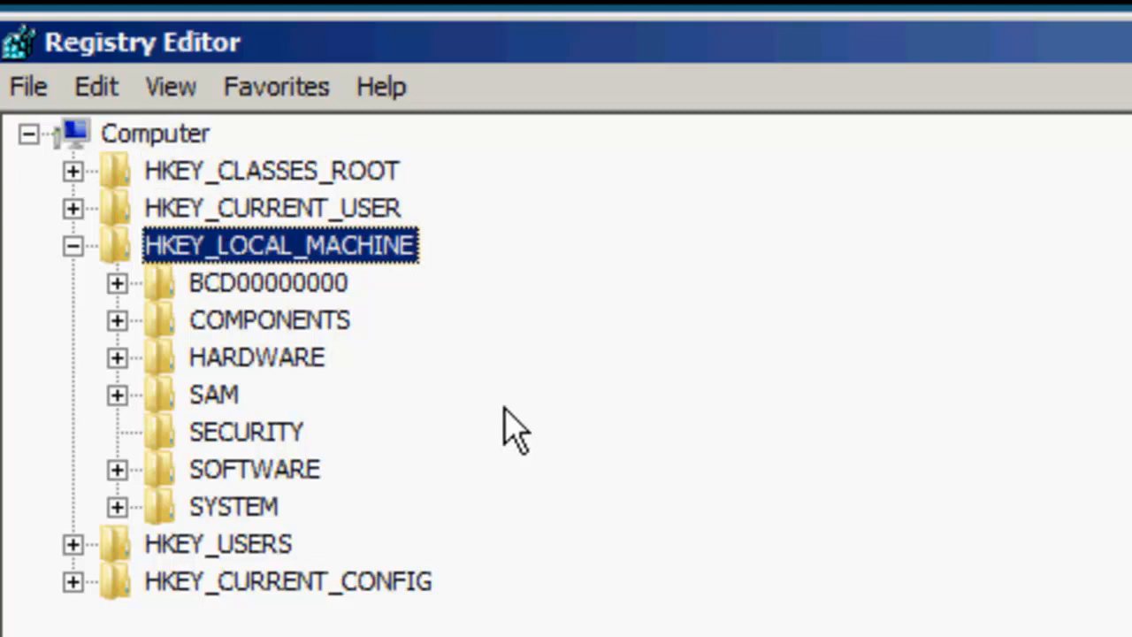
key("ctrl+f")
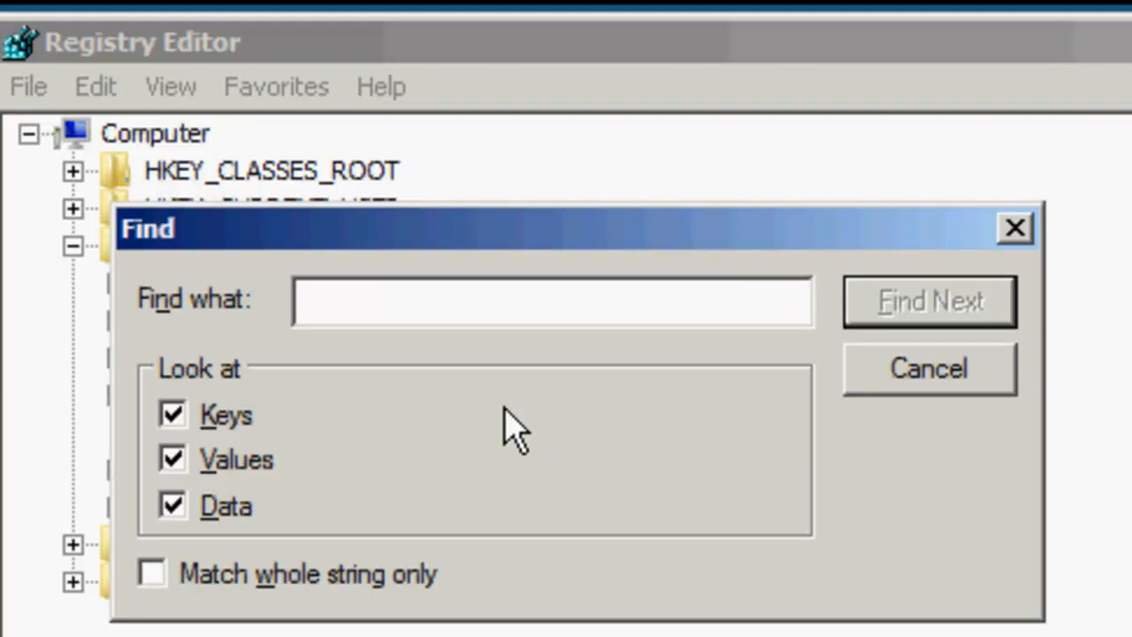
type("act.outlook.service.exe")
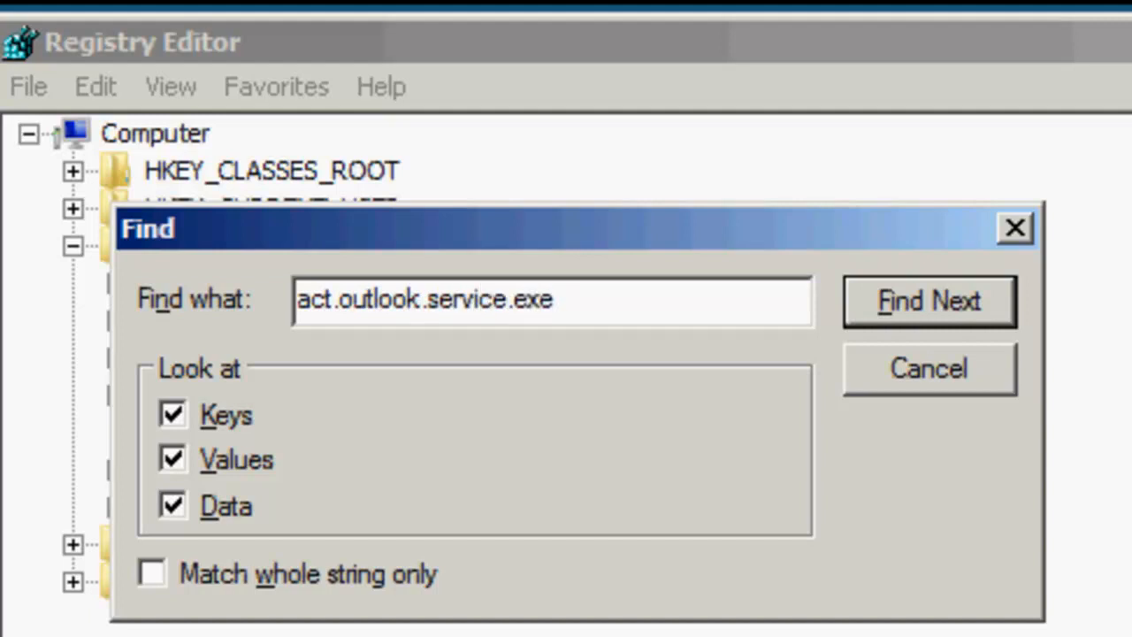
left_click(902, 299)
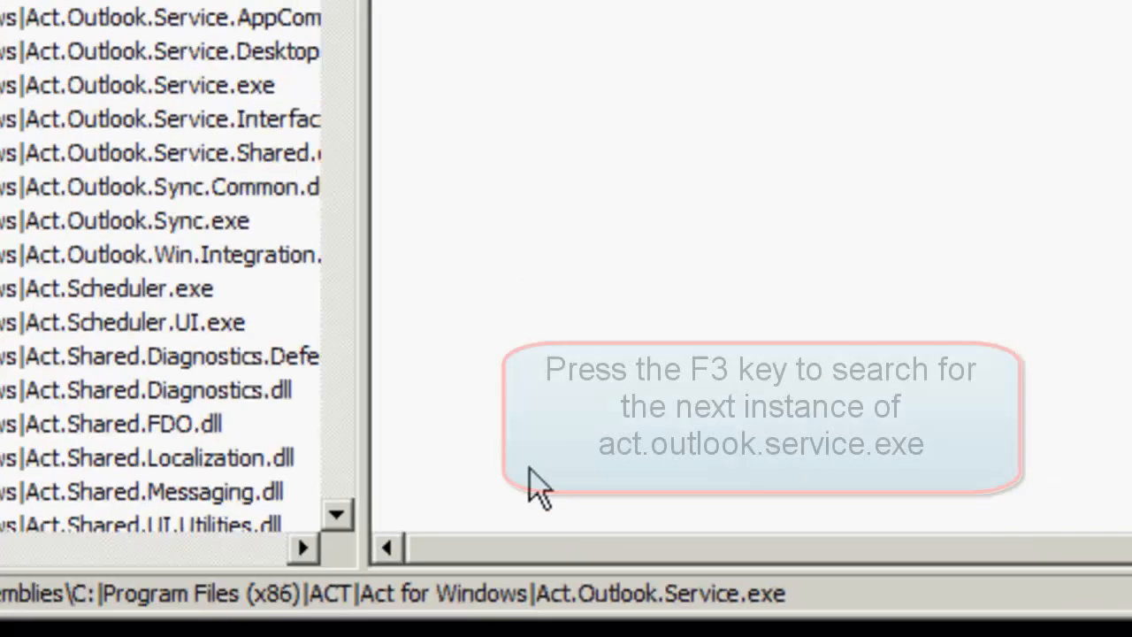
key("F3")
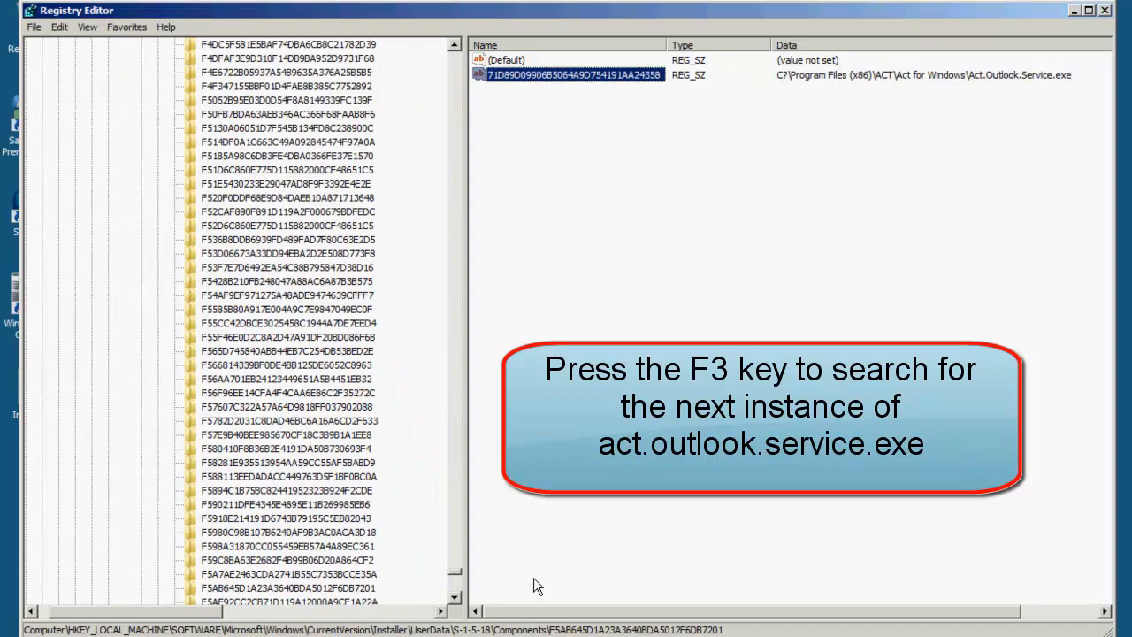
key("F3")
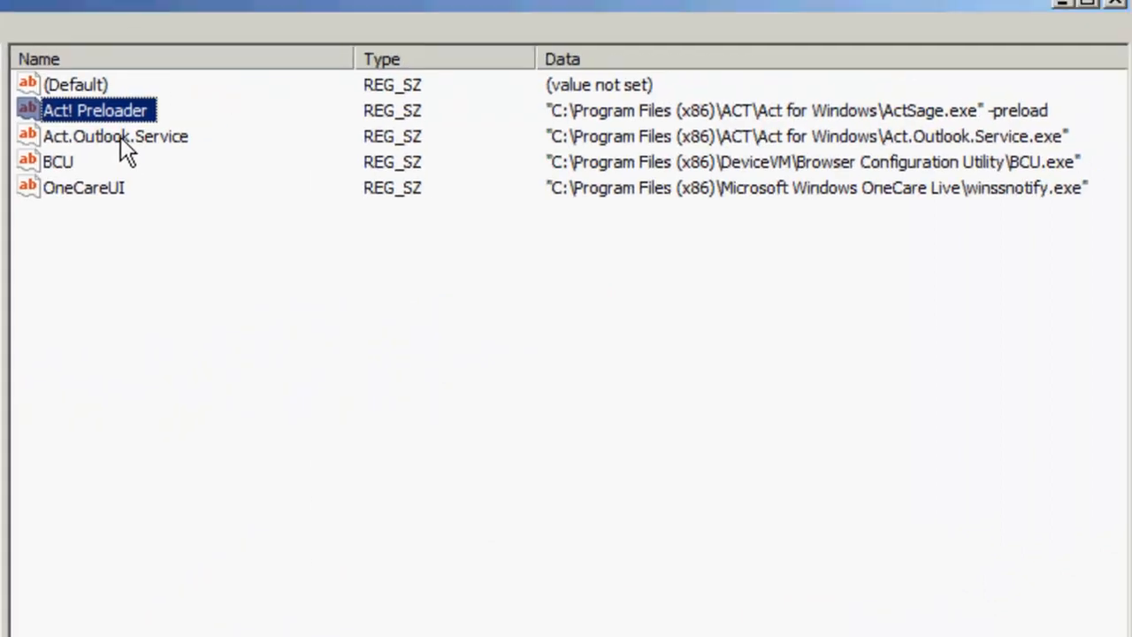
Permanently delete the Act.Outlook.Service value from the startup registry key.
left_click(120, 137)
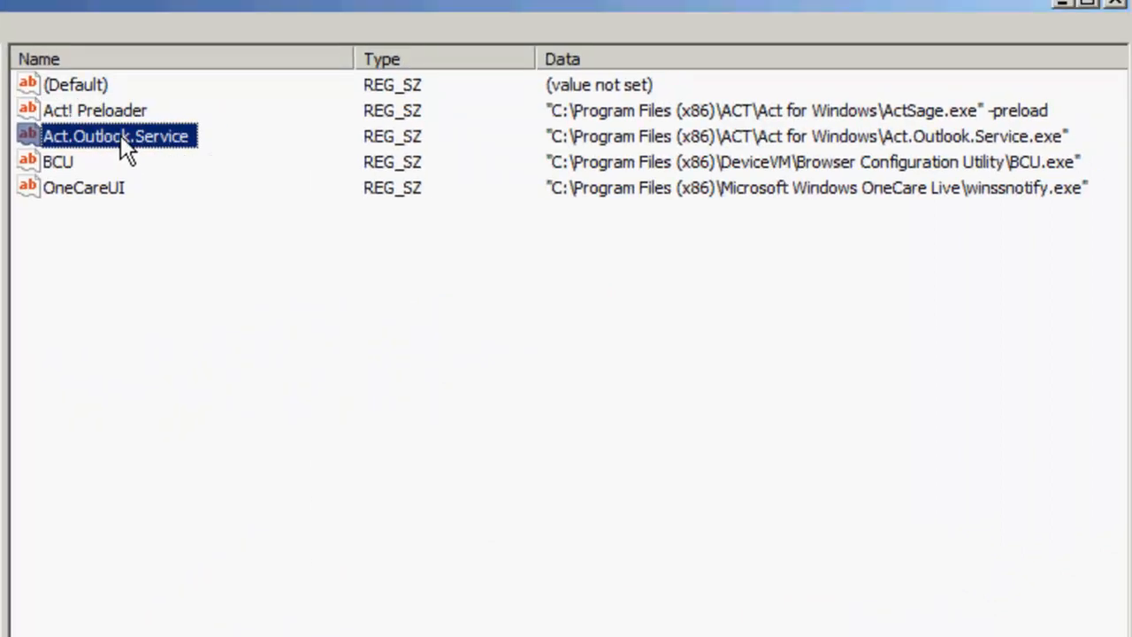
right_click(120, 135)
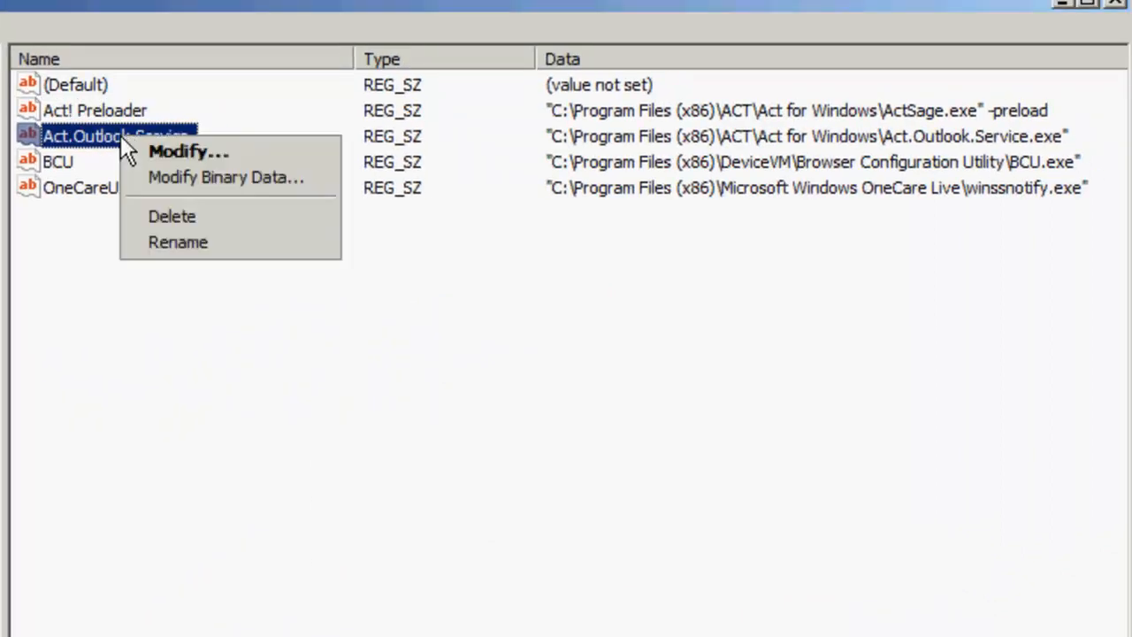
left_click(159, 216)
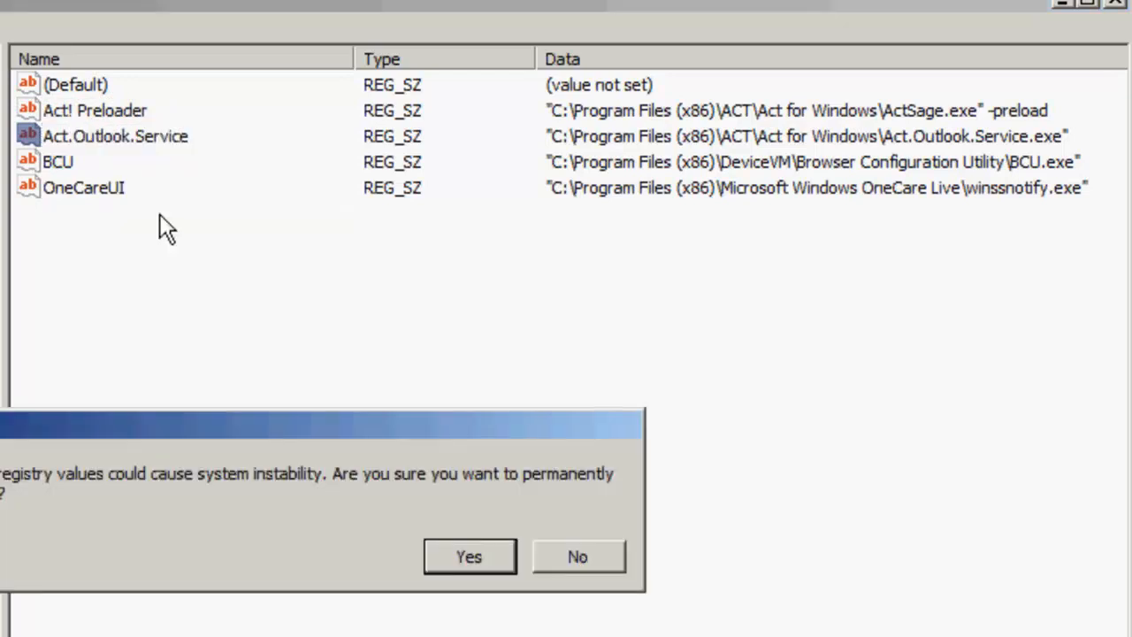
left_click(469, 556)
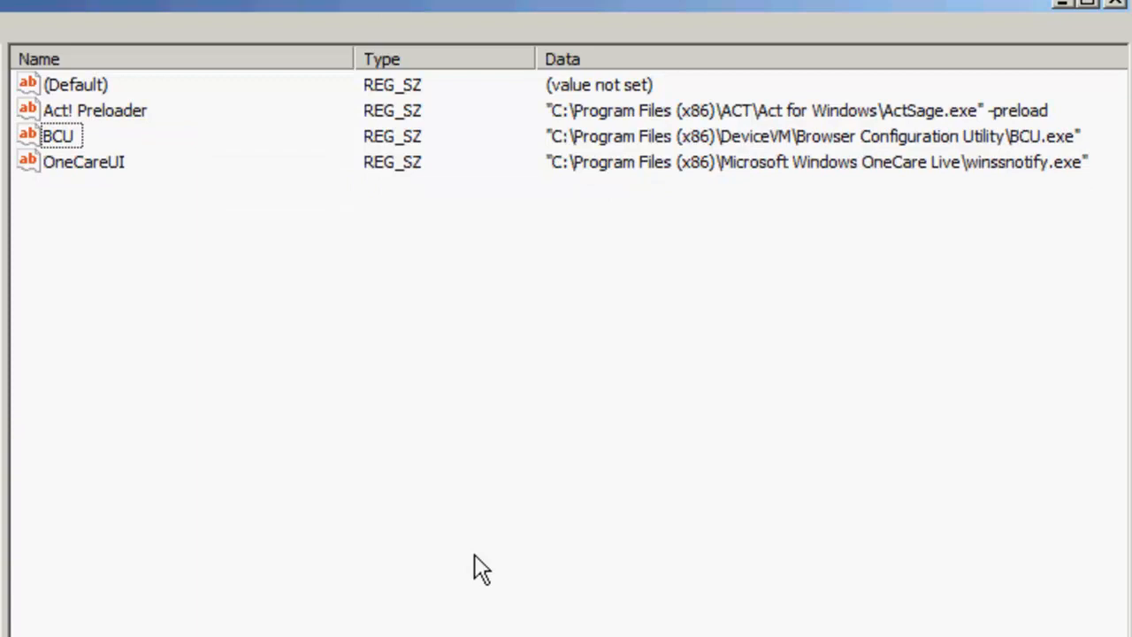